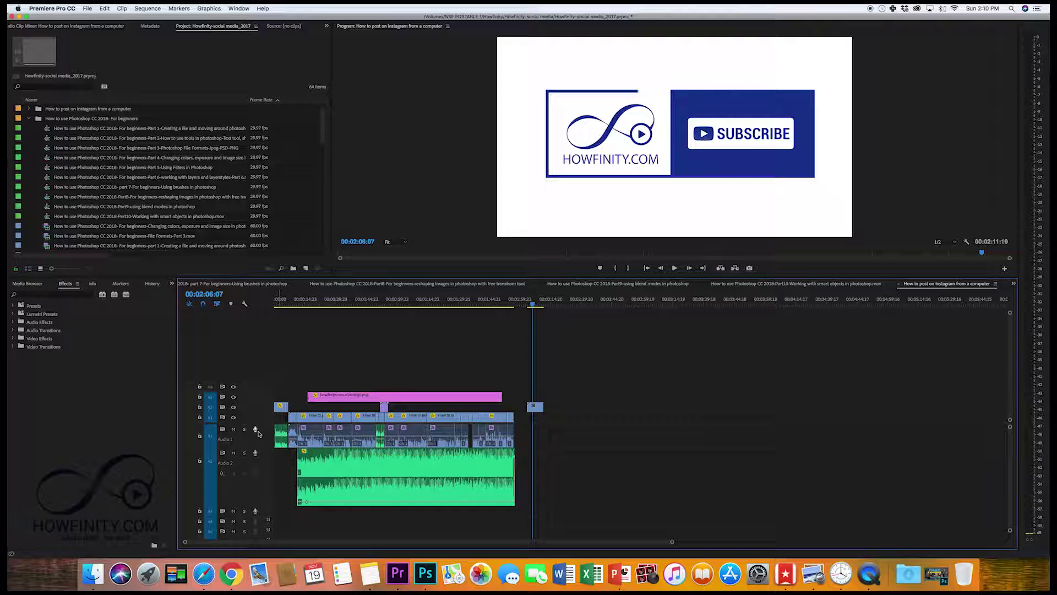
# In Audio 1's Voice-Over Record Settings, set Source to Blue Snowball and Input to Front Left.
pyautogui.rightClick(264, 434)
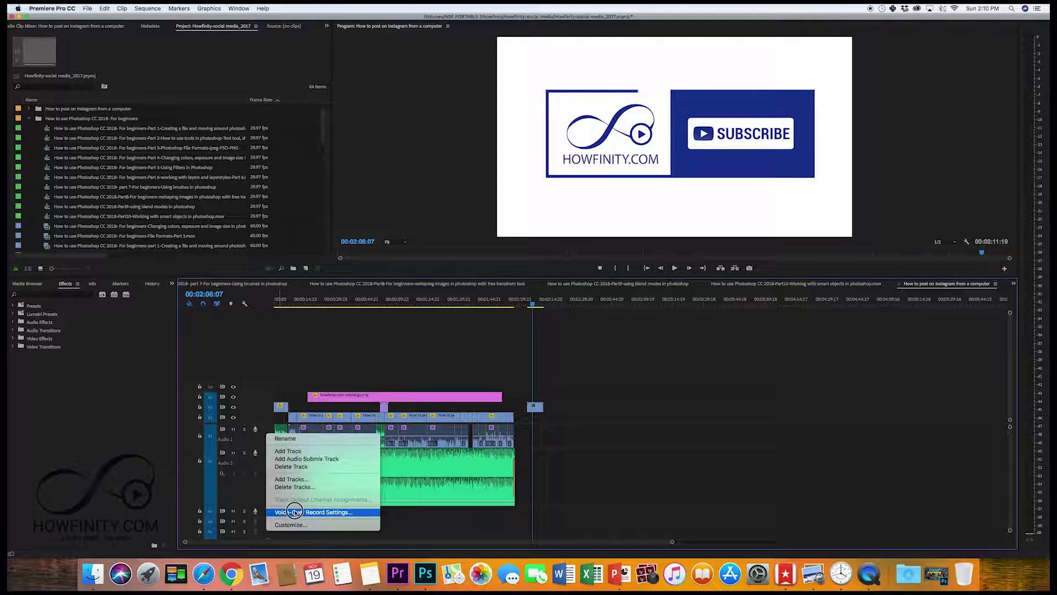
pyautogui.click(310, 513)
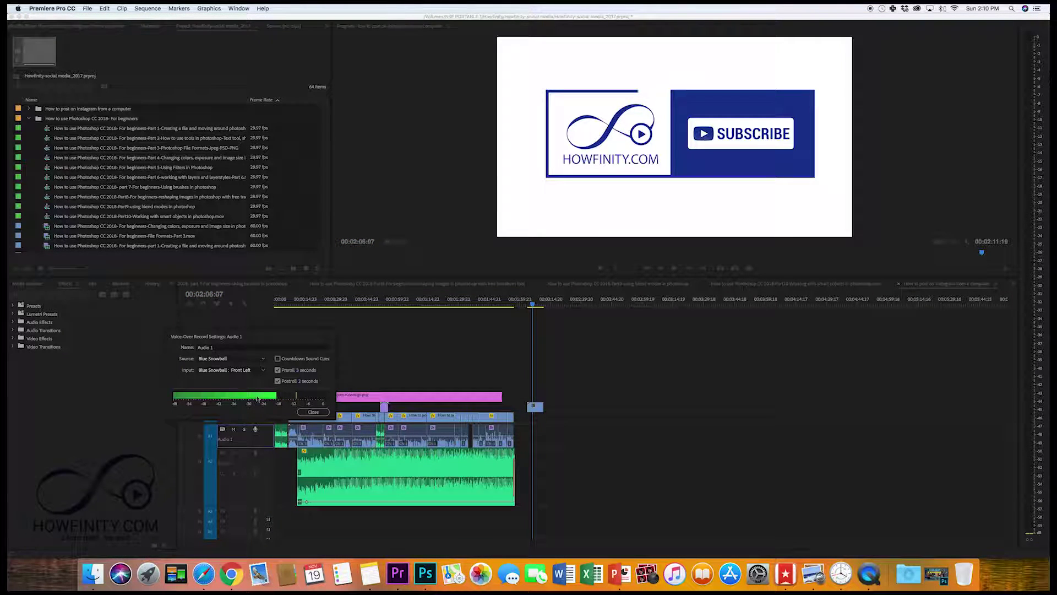
pyautogui.click(215, 358)
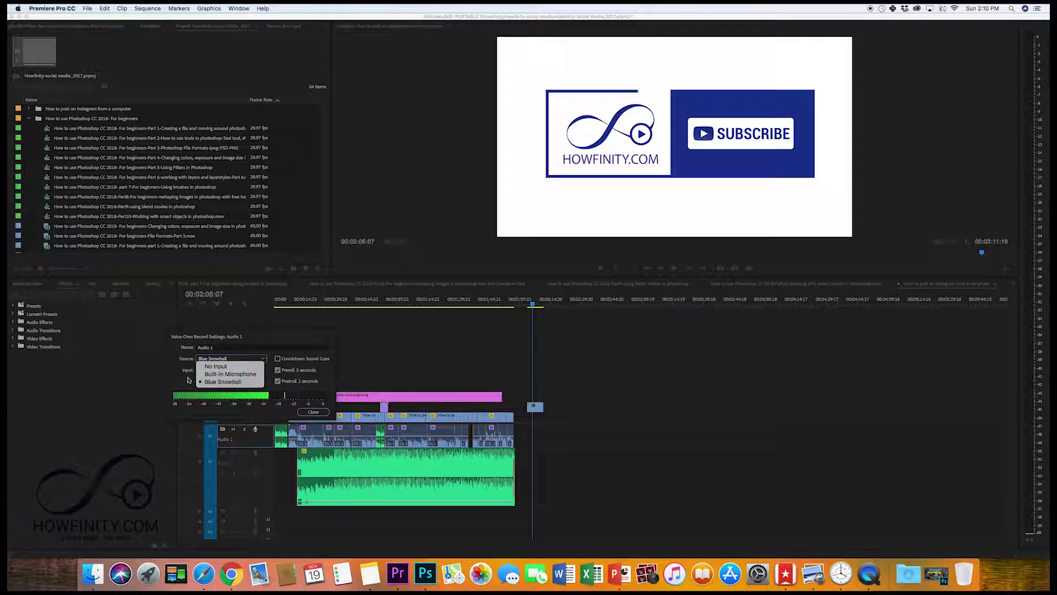
pyautogui.click(235, 383)
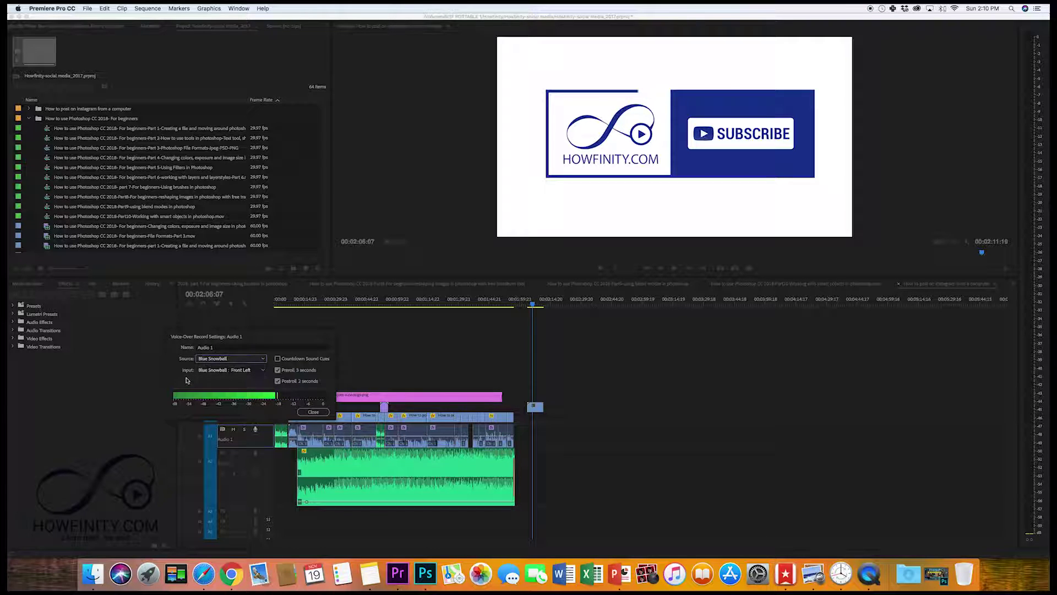
pyautogui.click(215, 358)
pyautogui.click(215, 383)
pyautogui.click(208, 373)
pyautogui.click(214, 372)
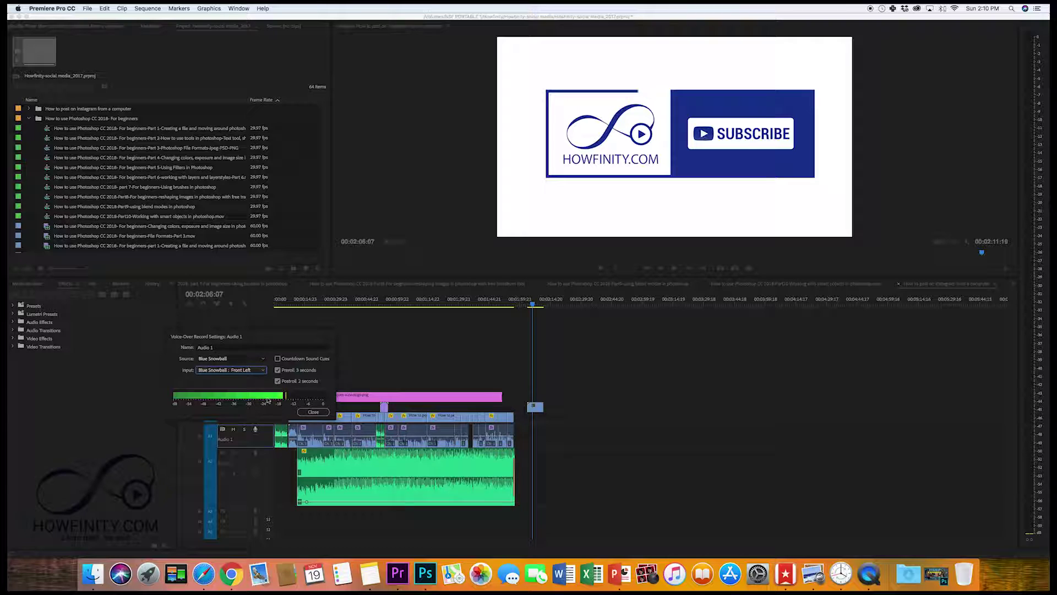
pyautogui.click(312, 412)
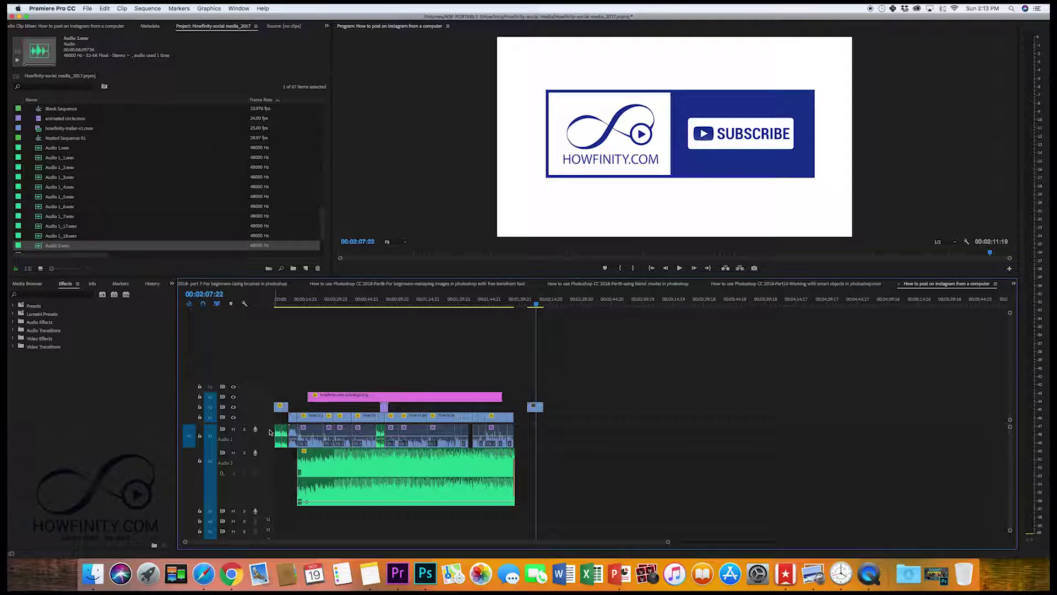
# Customize the audio track header to include the Voice-over record button, then expand Audio 1.
pyautogui.rightClick(267, 433)
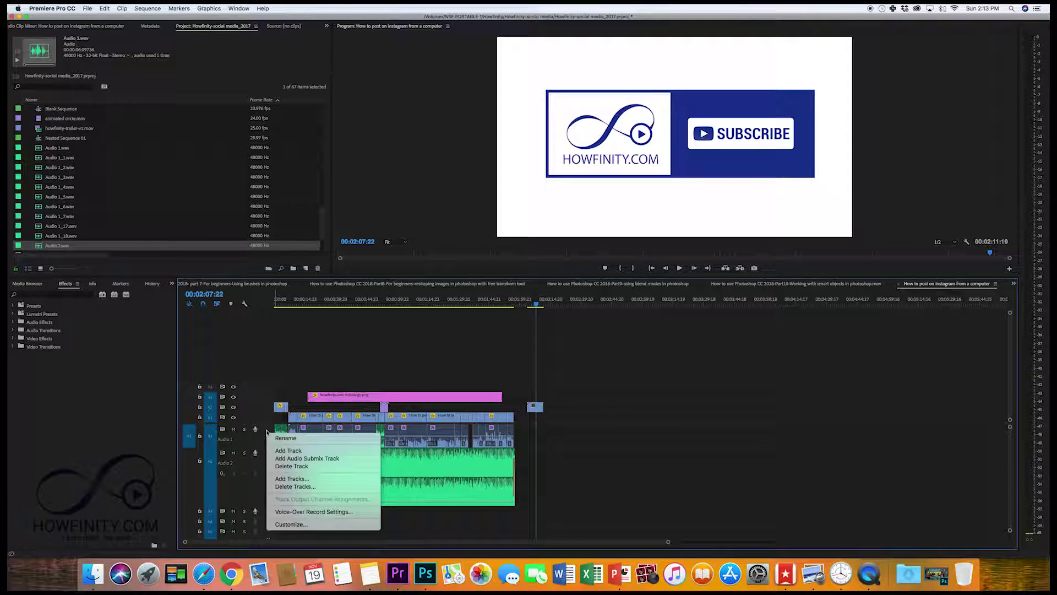
pyautogui.click(298, 523)
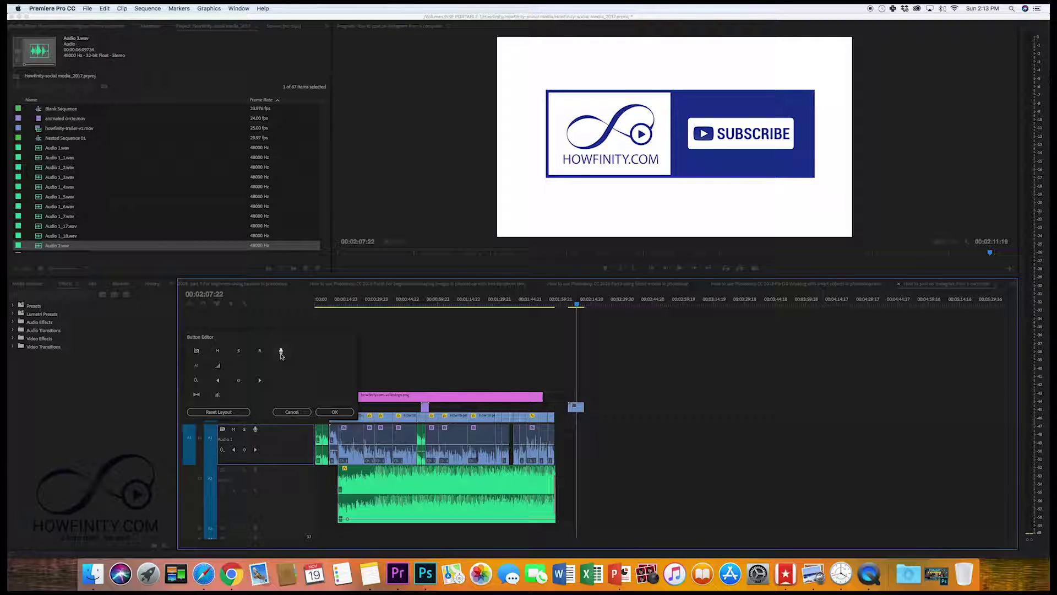
pyautogui.moveTo(280, 352); pyautogui.dragTo(296, 454)
pyautogui.click(334, 412)
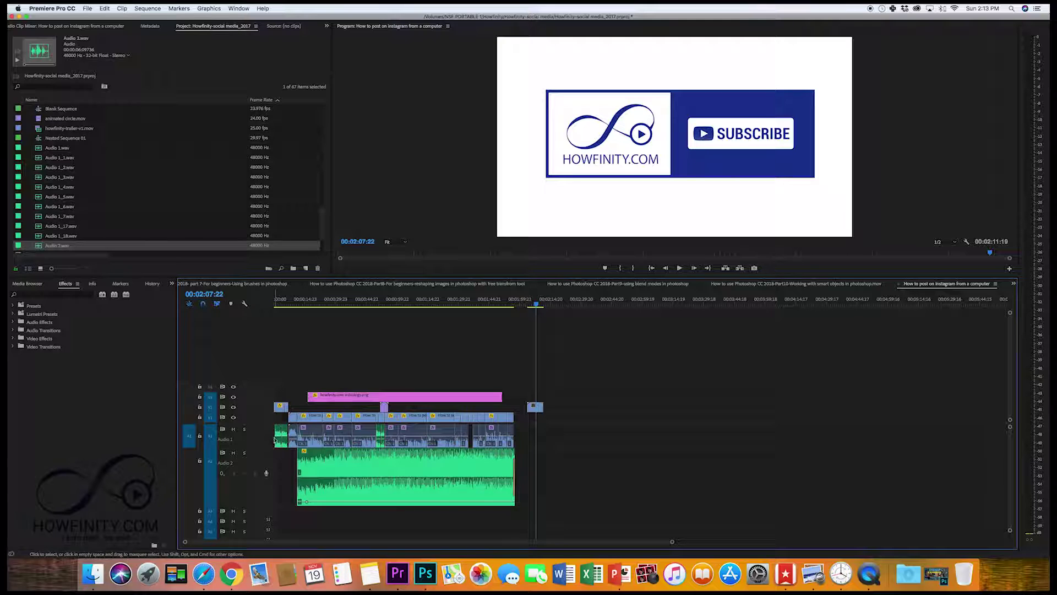
pyautogui.hscroll(-3, 270, 446)
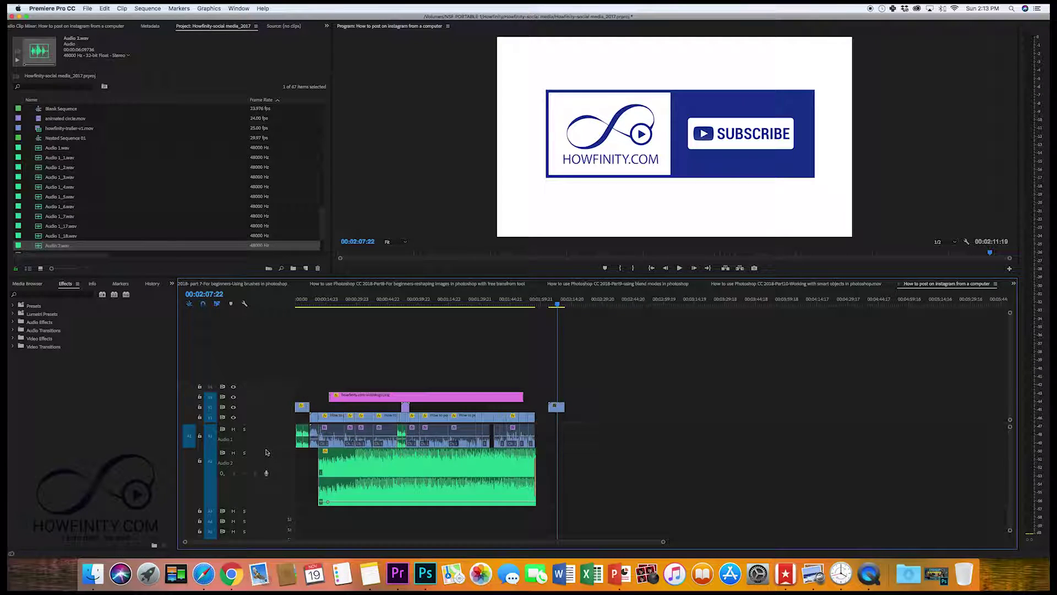
pyautogui.doubleClick(266, 448)
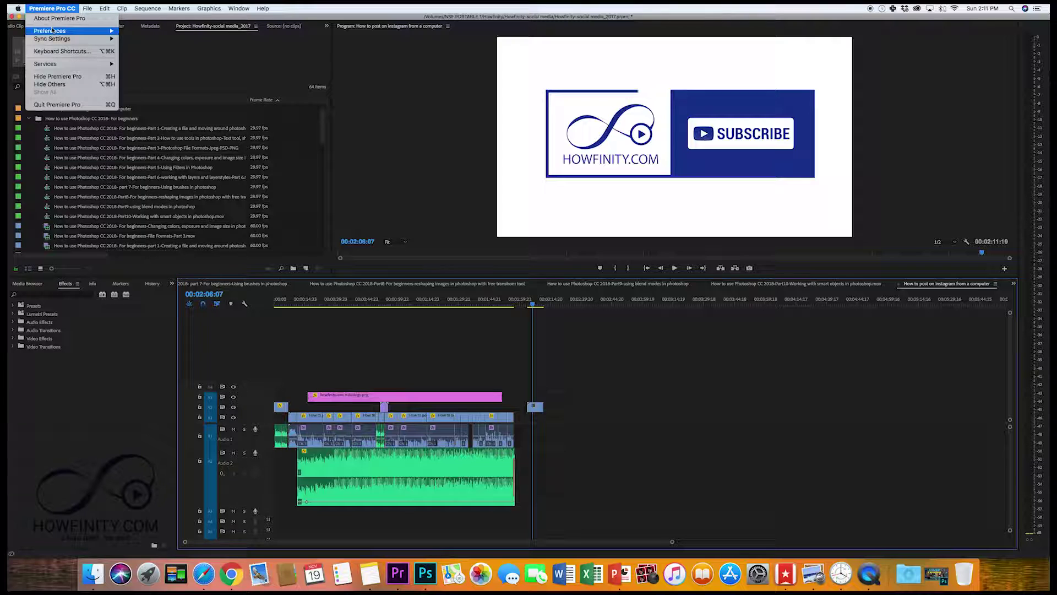
pyautogui.moveTo(53, 31)
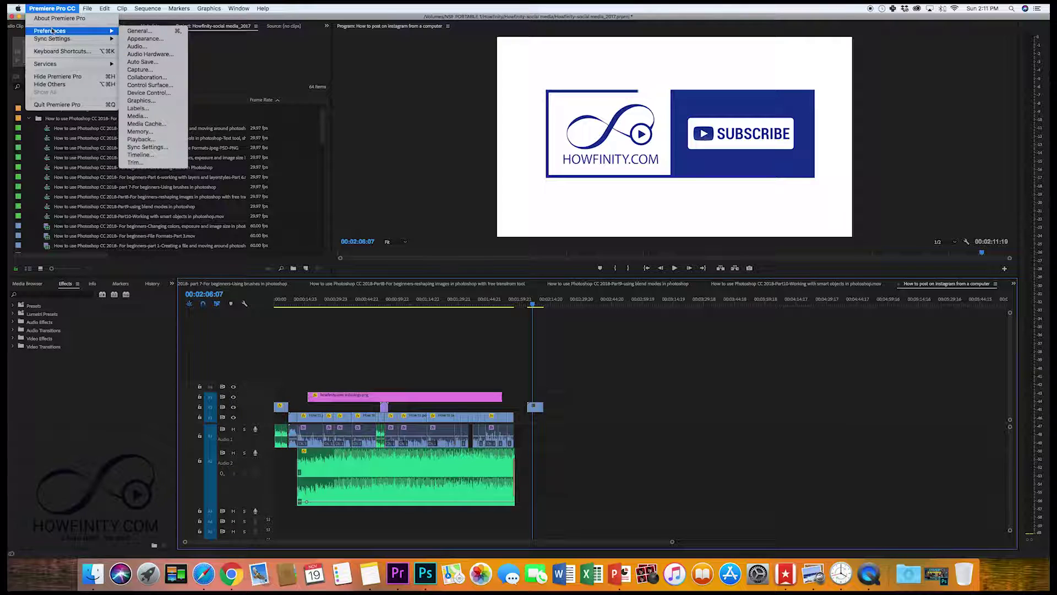
pyautogui.click(146, 49)
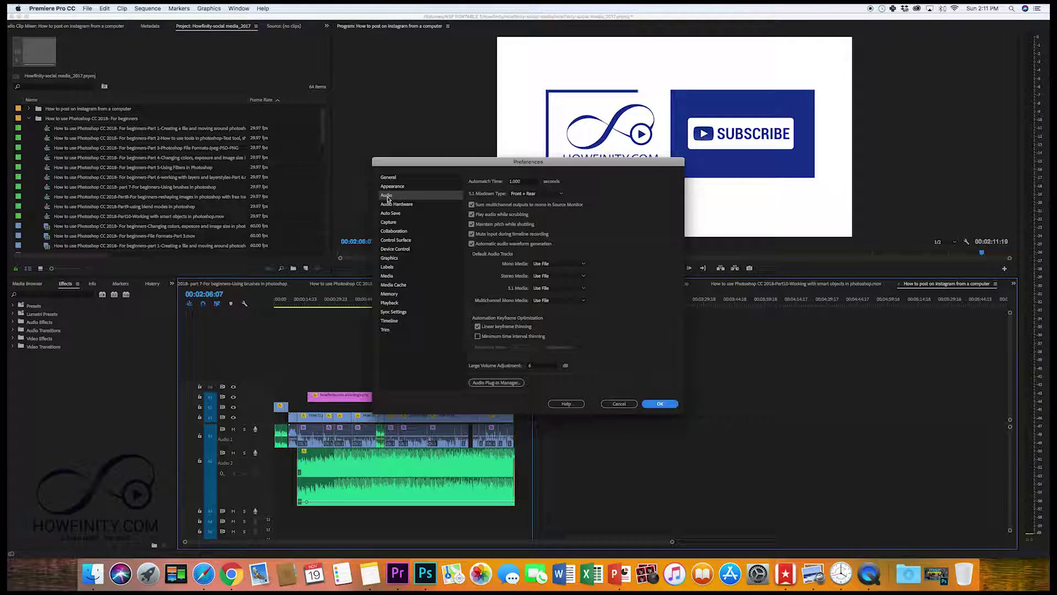
pyautogui.moveTo(457, 160); pyautogui.dragTo(331, 141)
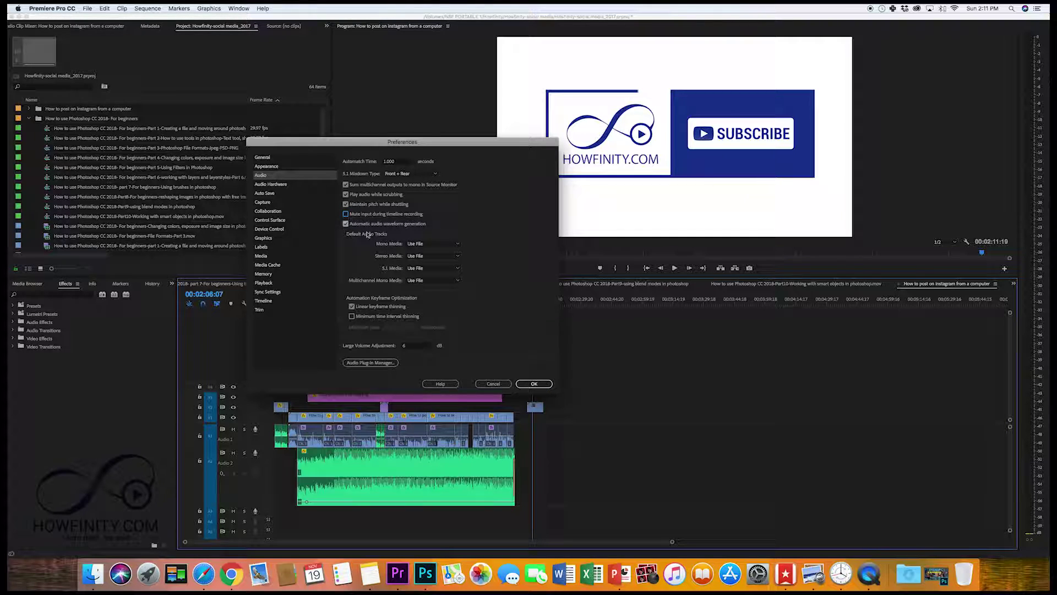
pyautogui.click(534, 383)
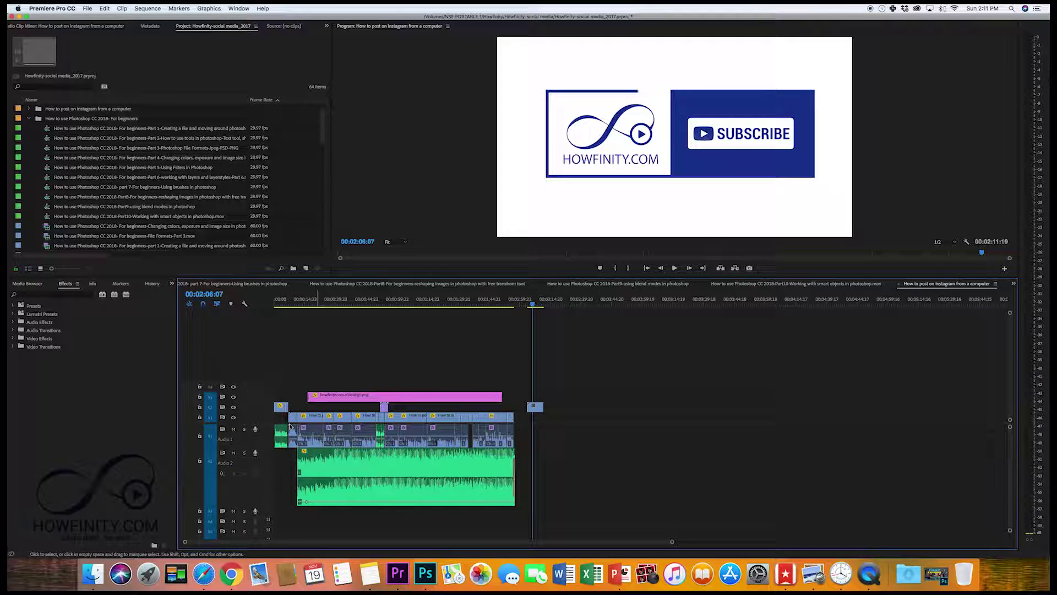
# Record a trial voice-over take on A1, play it back, then delete the clip.
pyautogui.click(255, 429)
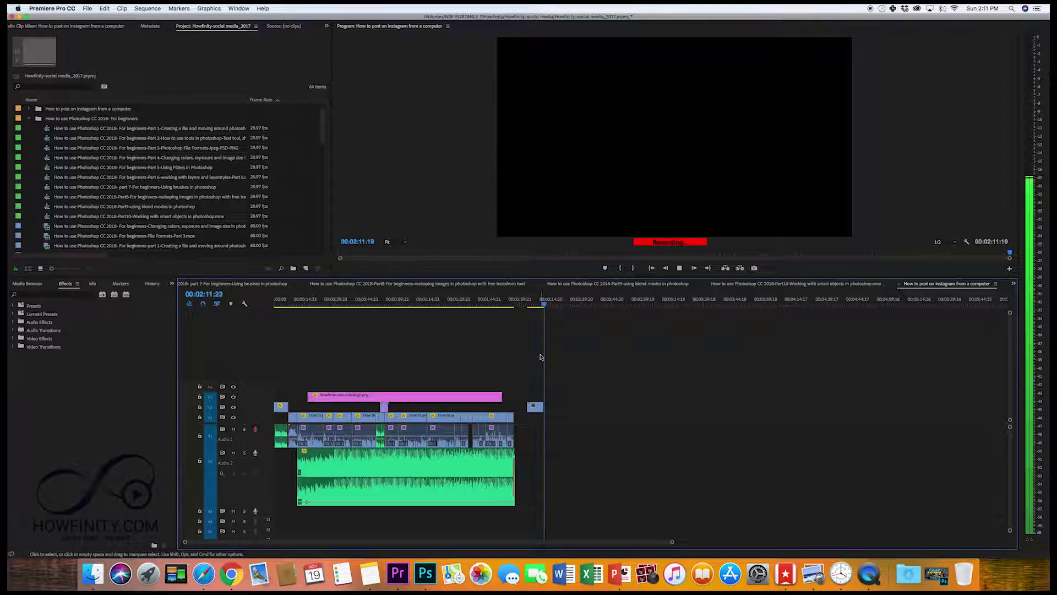
pyautogui.press('space')
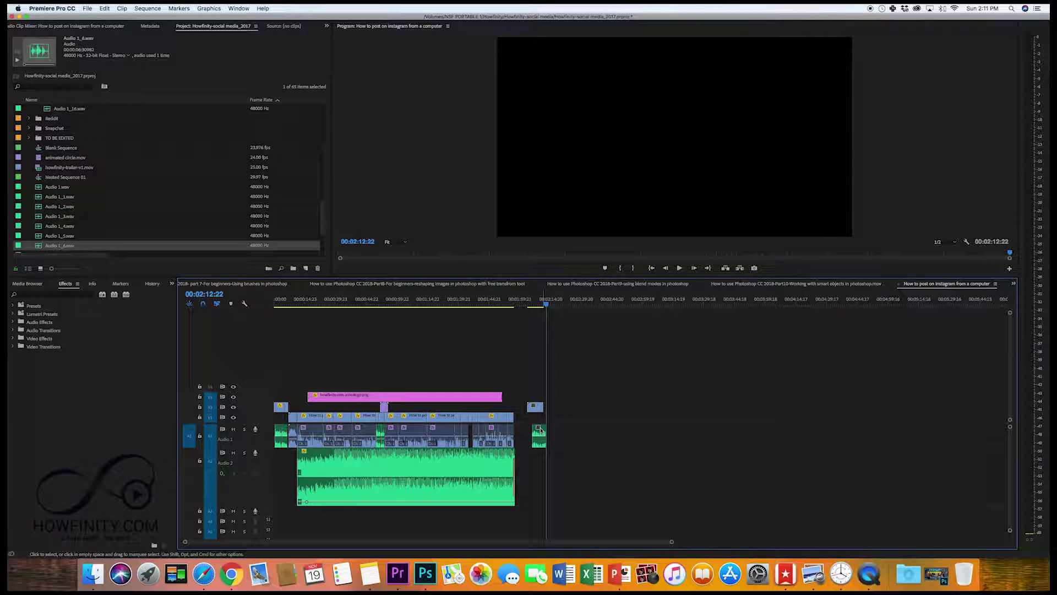
pyautogui.click(533, 302)
pyautogui.press('space')
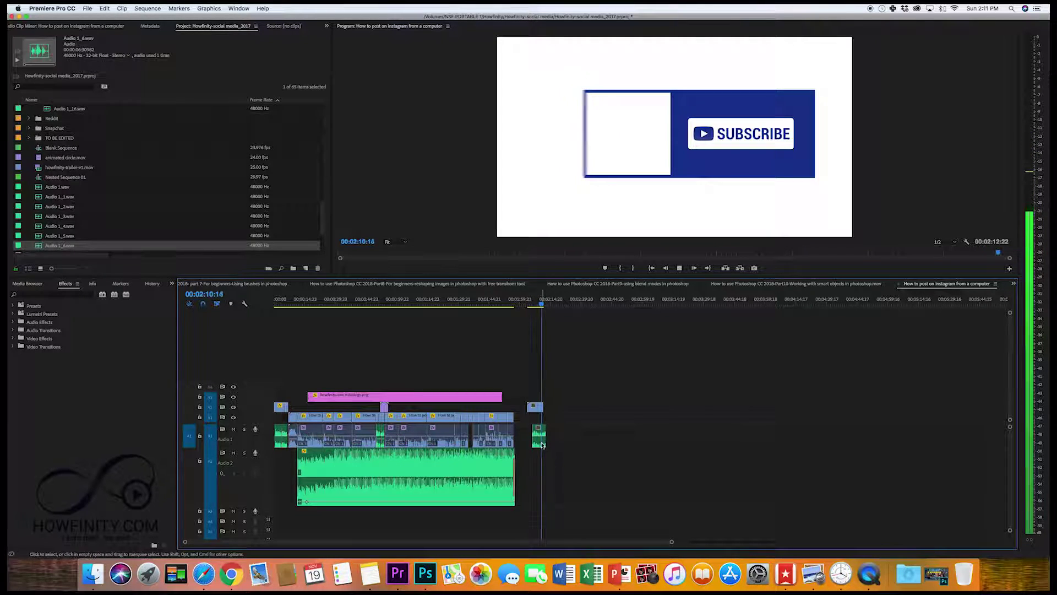
pyautogui.click(541, 440)
pyautogui.press('Delete')
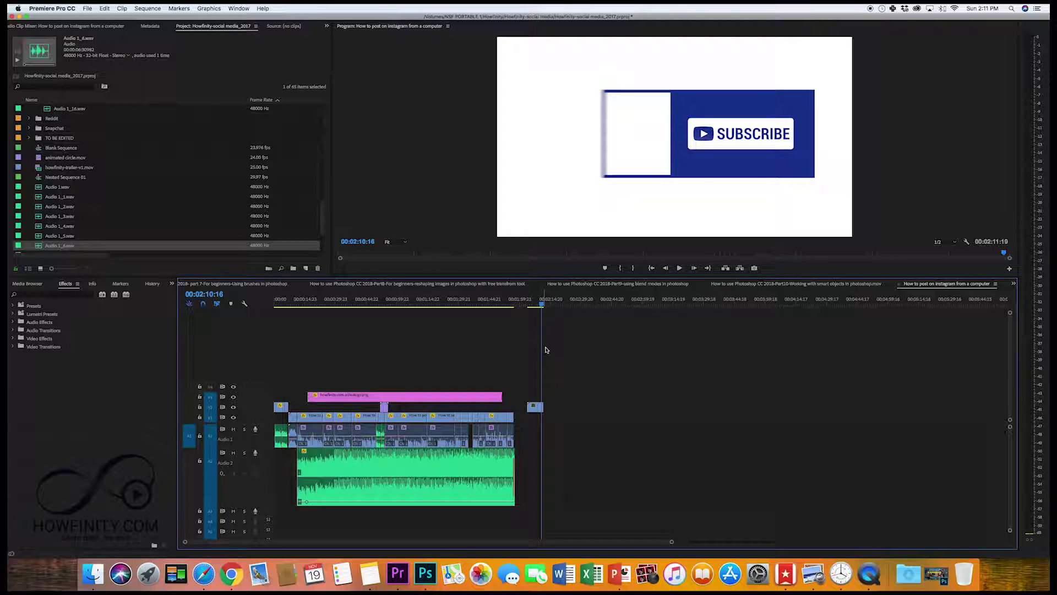
# Return the playhead to 00:02:07:03 and tick Mute input during timeline recording in Audio preferences.
pyautogui.click(535, 306)
pyautogui.click(77, 7)
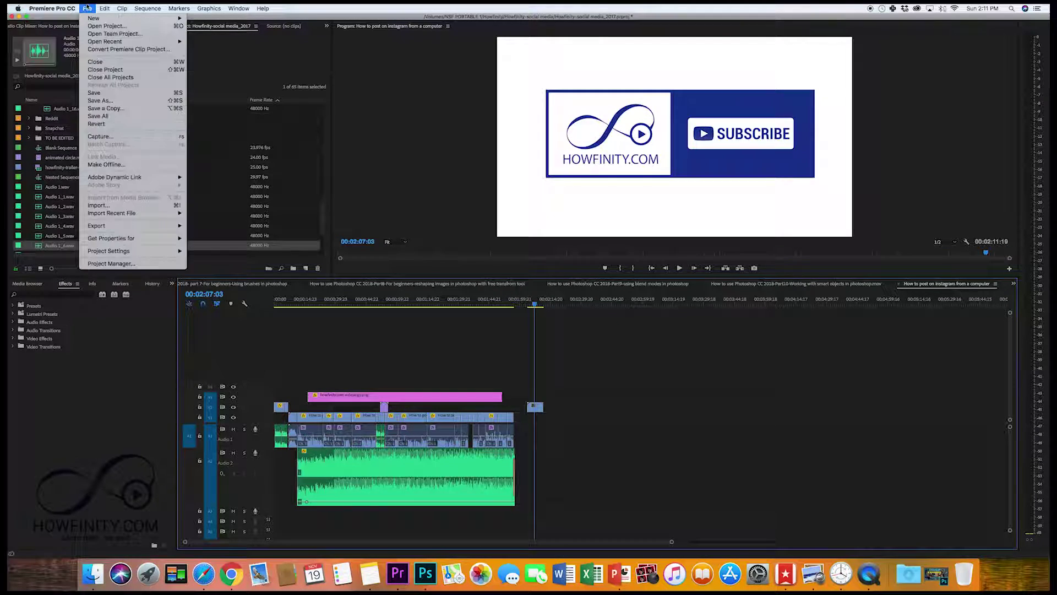
pyautogui.moveTo(83, 31)
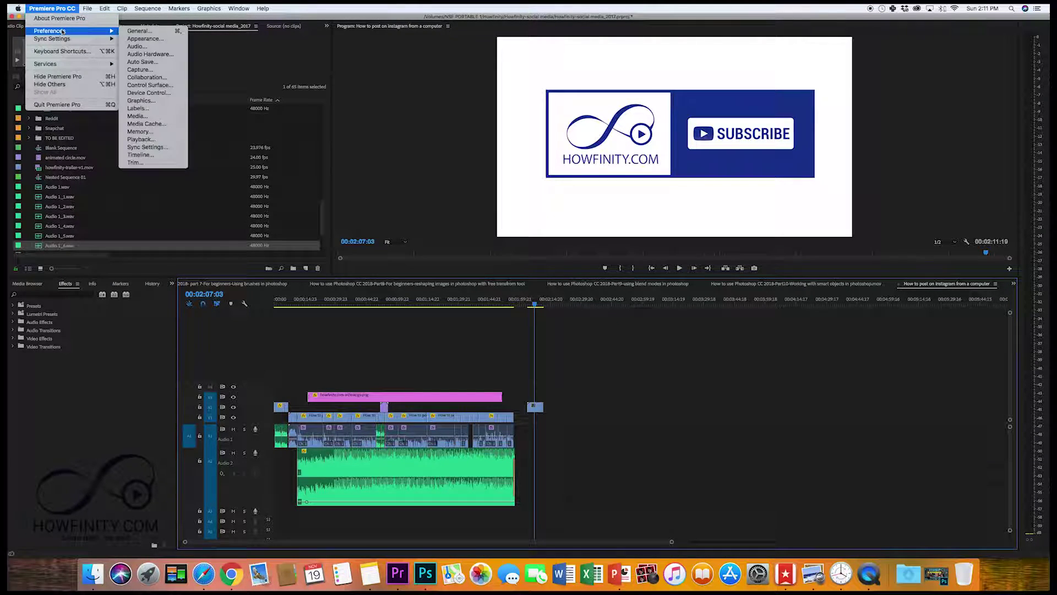
pyautogui.click(140, 46)
pyautogui.click(472, 234)
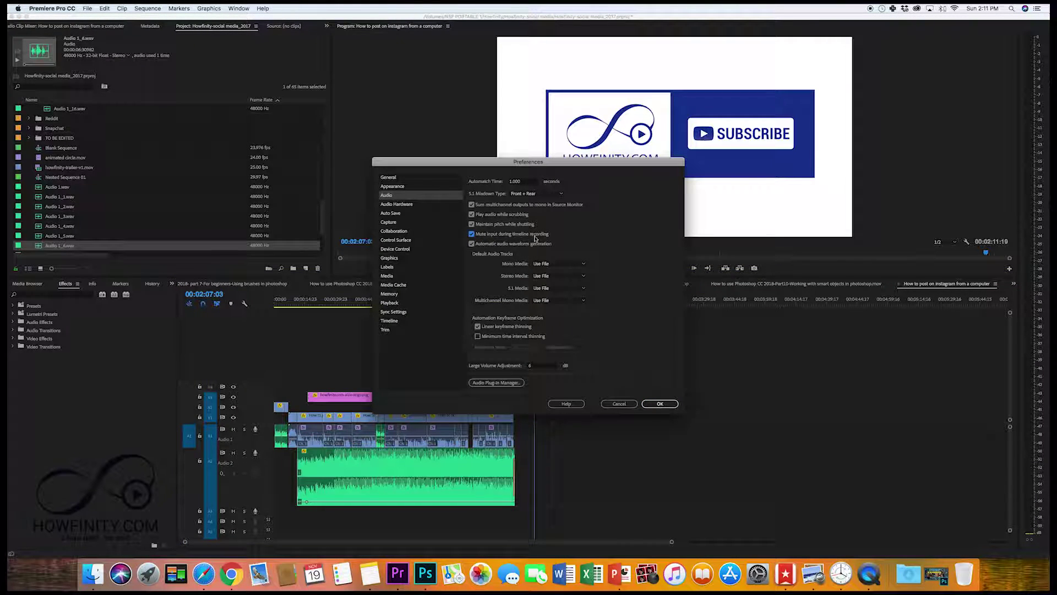
pyautogui.click(659, 404)
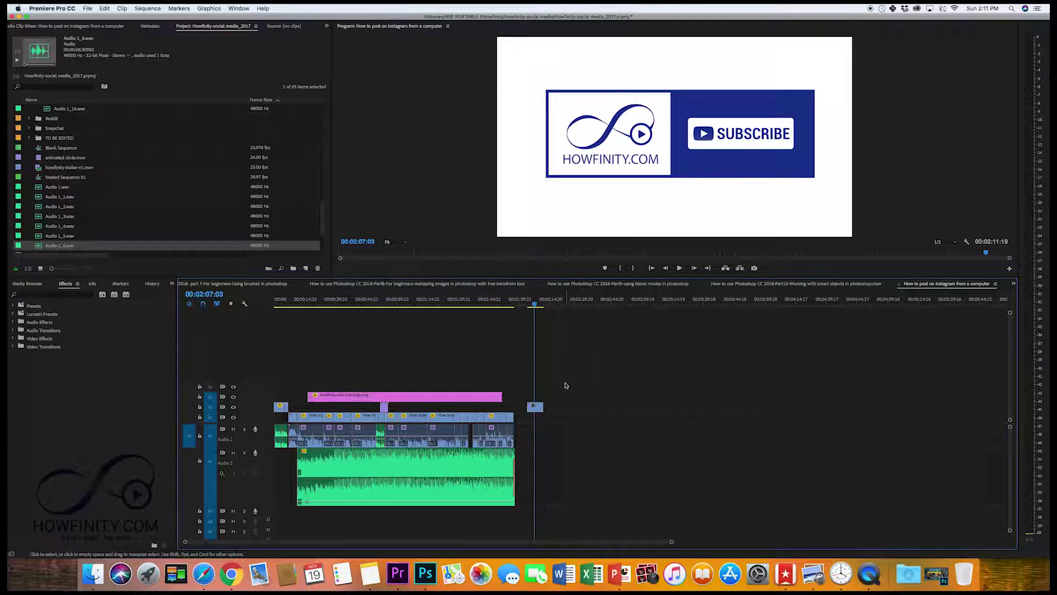
# Record a voice-over take on A1 past the end card, then begin recording on A2.
pyautogui.click(255, 429)
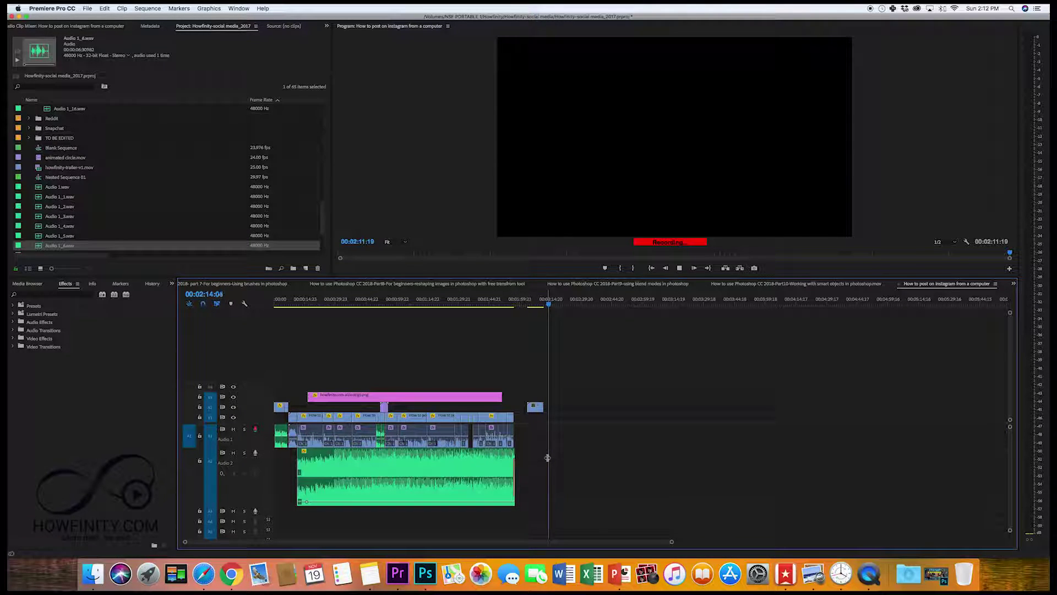
pyautogui.press('space')
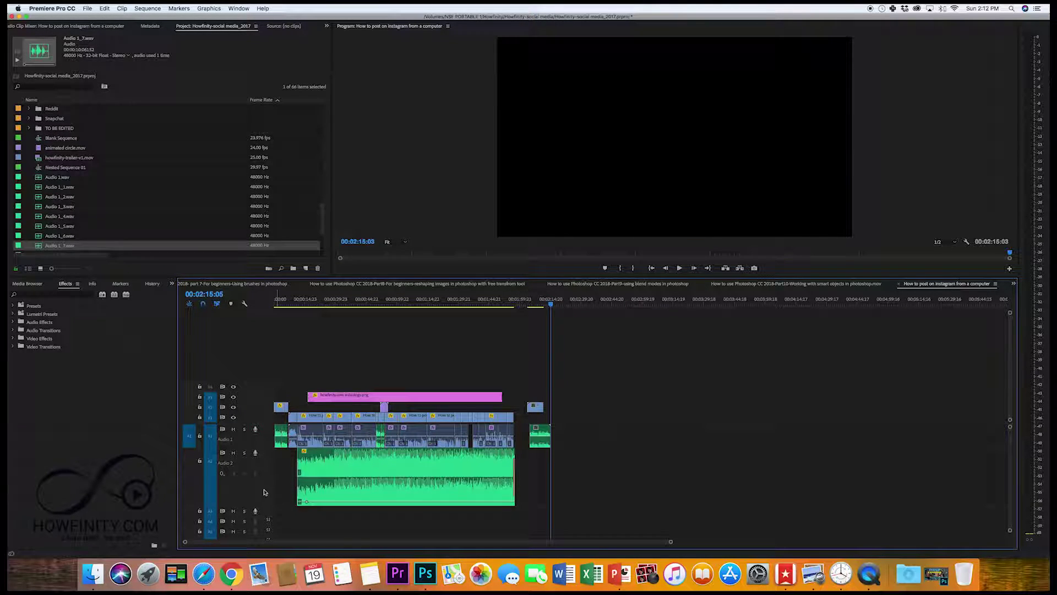
pyautogui.click(255, 453)
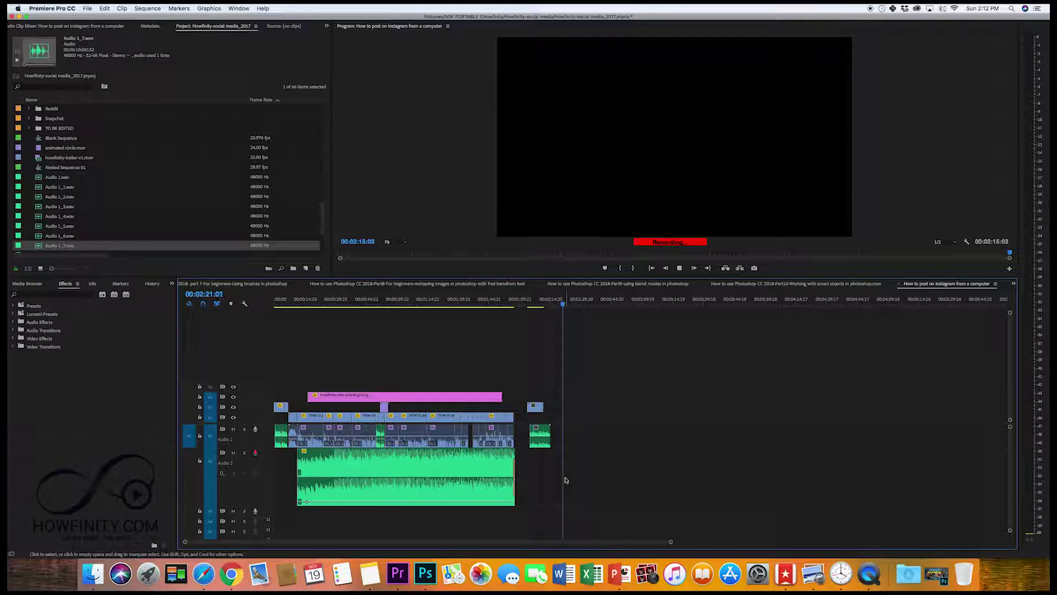
# Stop the A2 take and nudge the A1 voice-over clip slightly earlier, ending at 00:02:07:22.
pyautogui.press('space')
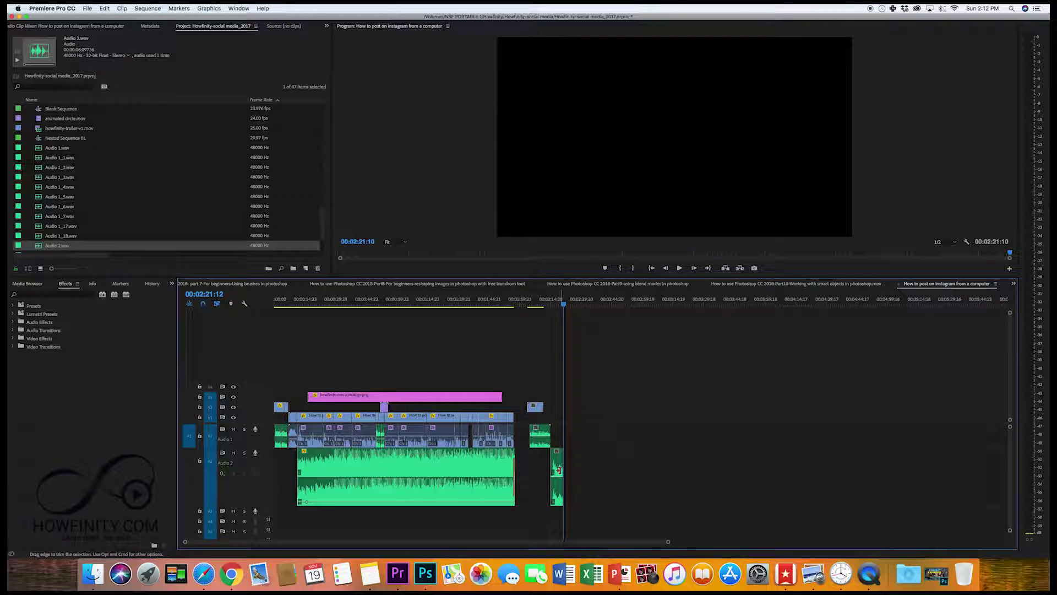
pyautogui.click(531, 301)
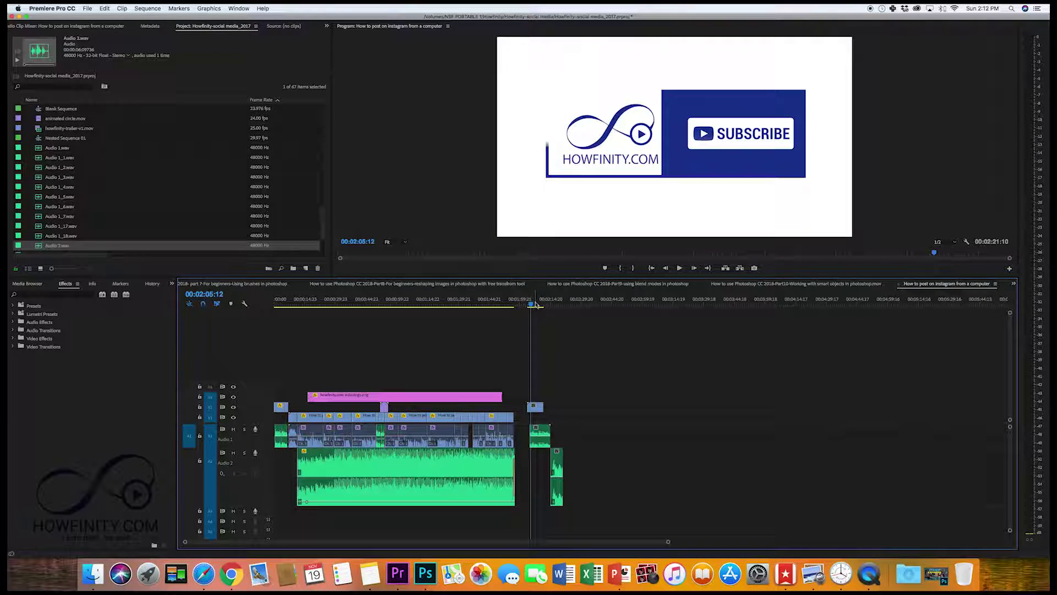
pyautogui.moveTo(543, 433); pyautogui.dragTo(538, 433)
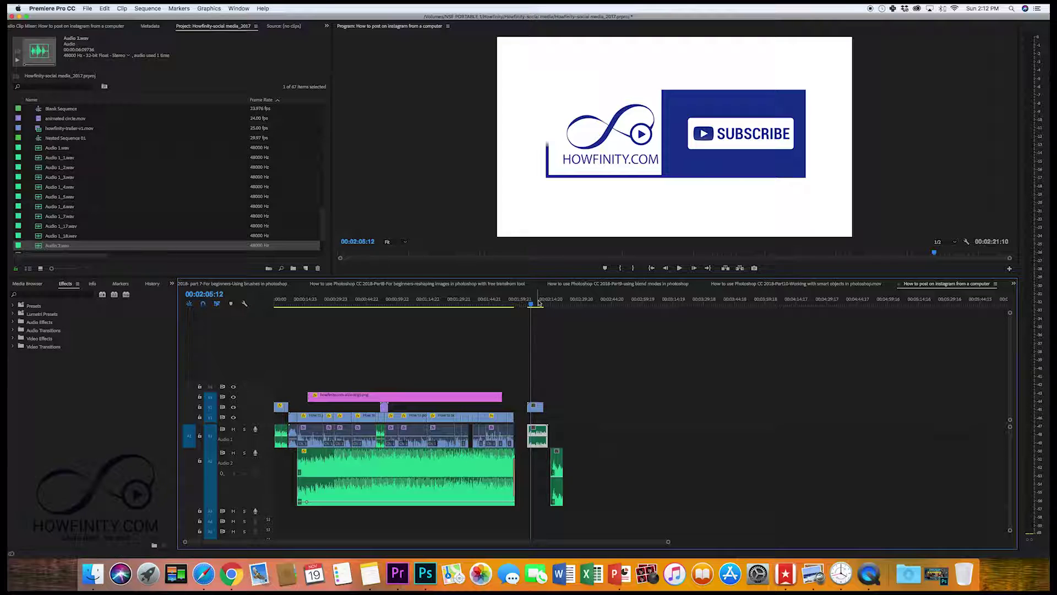
pyautogui.click(535, 302)
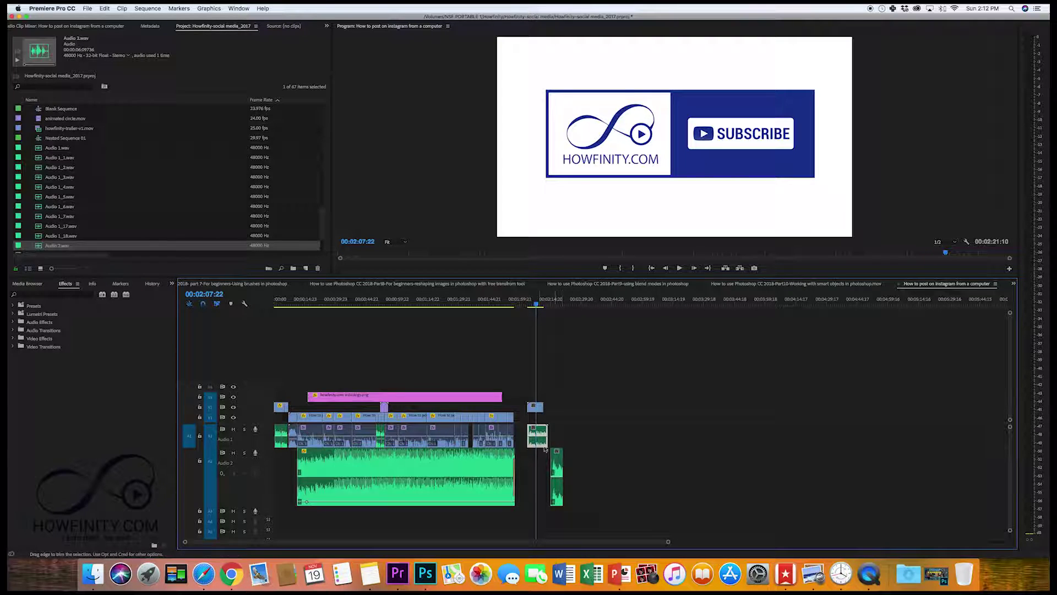